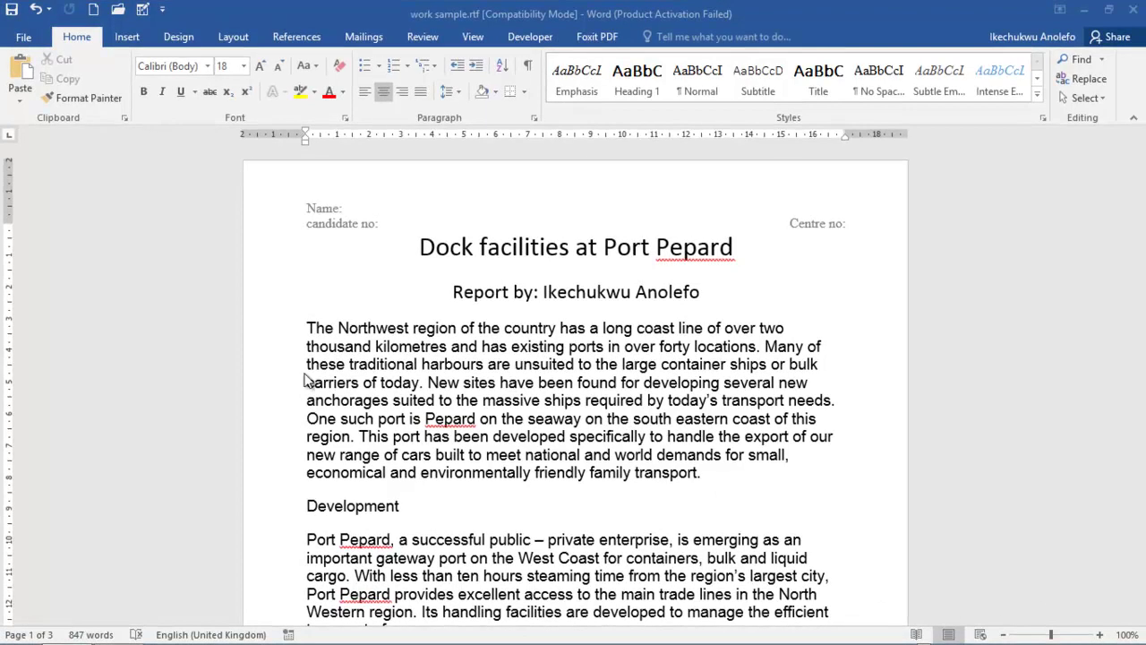
# Toggle bold on and off for the opening sentences, then italicise the paragraph through 'seaway'
pyautogui.moveTo(310, 328); pyautogui.dragTo(523, 419)
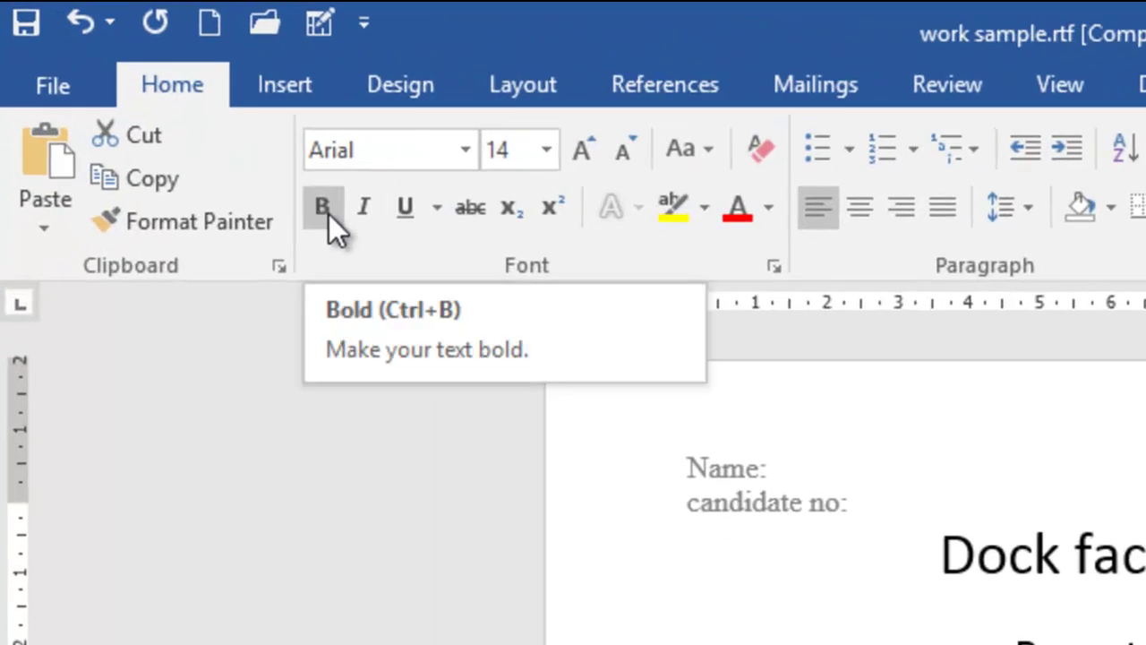
pyautogui.click(326, 211)
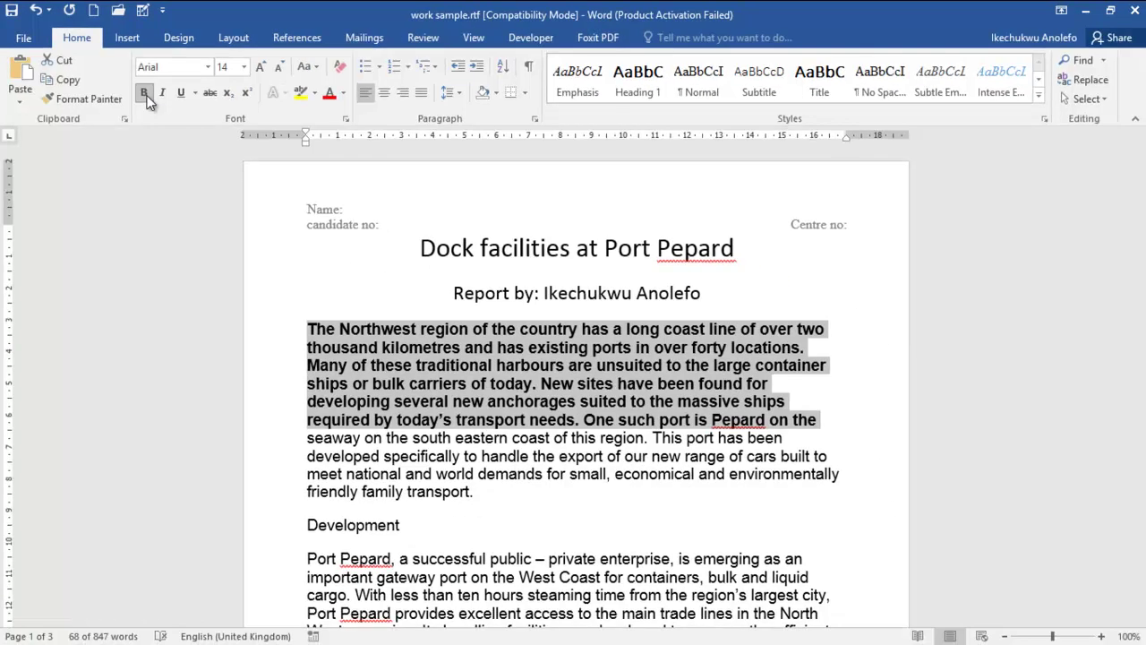
pyautogui.click(145, 94)
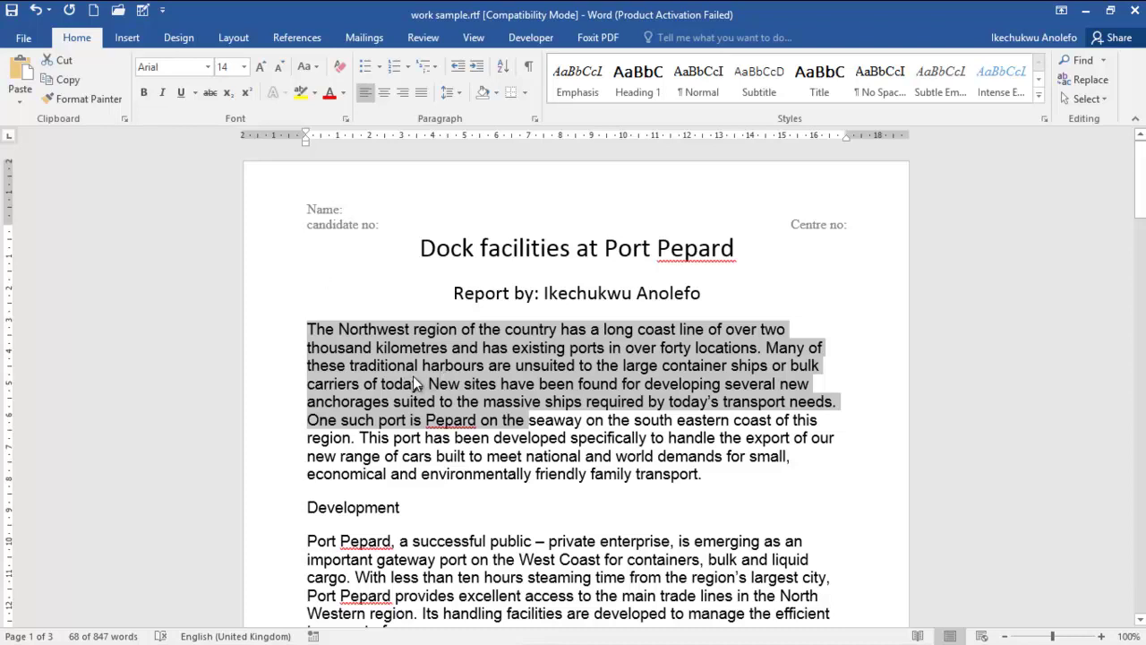
pyautogui.hotkey('ctrl', 'b')
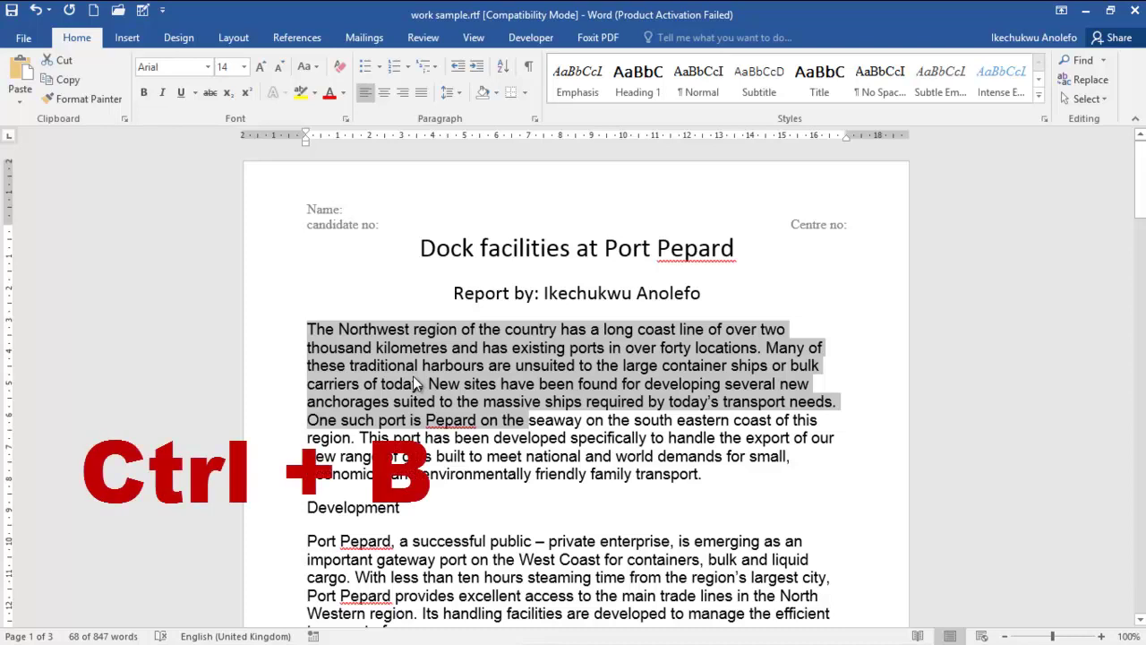
pyautogui.hotkey('ctrl', 'b')
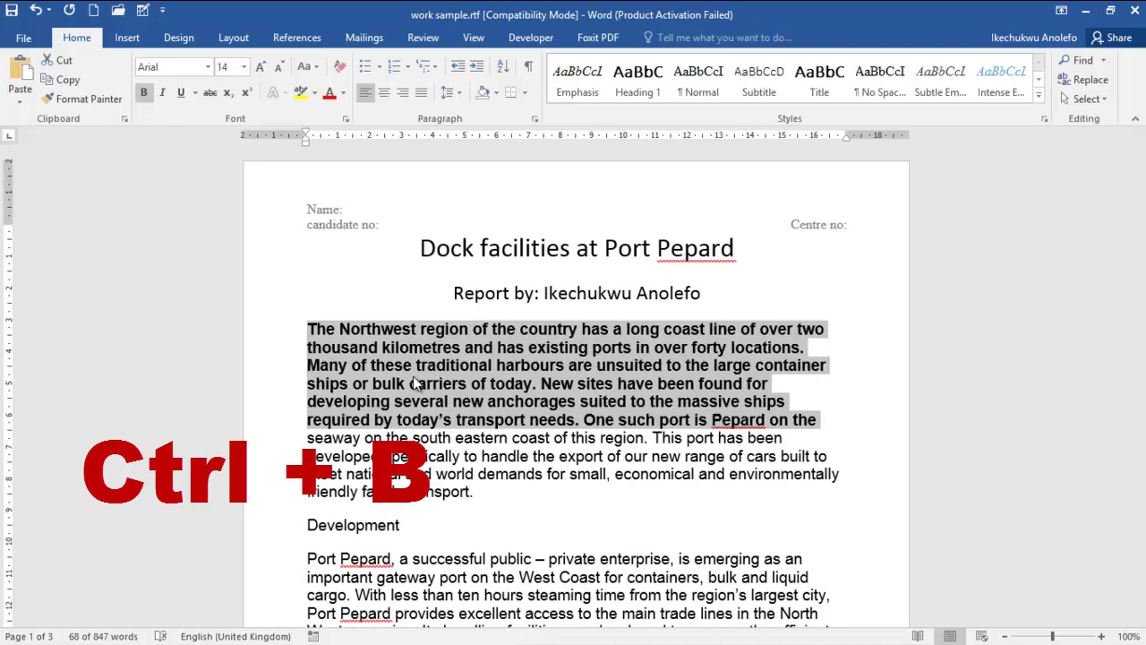
pyautogui.hotkey('ctrl', 'b')
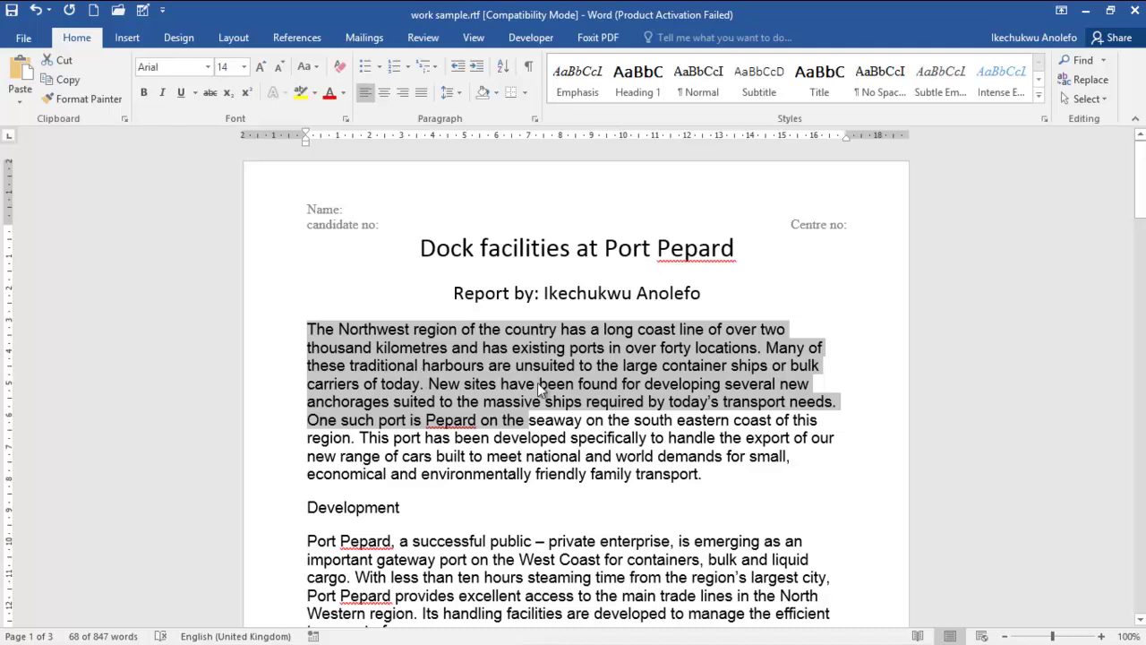
pyautogui.moveTo(577, 420); pyautogui.dragTo(299, 328)
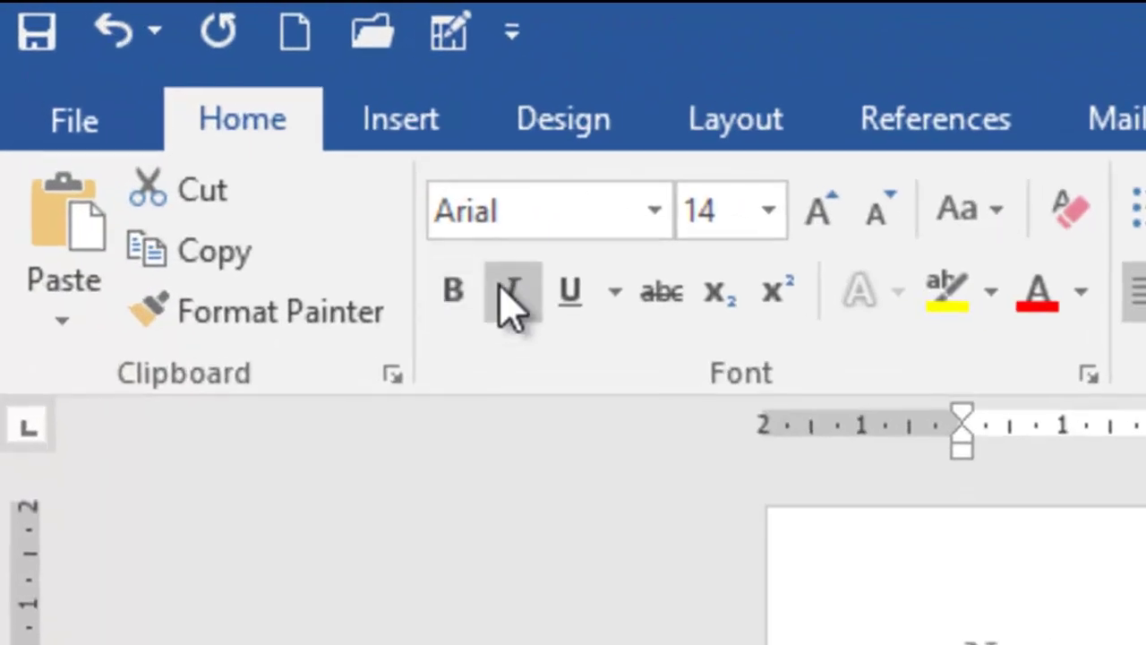
pyautogui.click(506, 300)
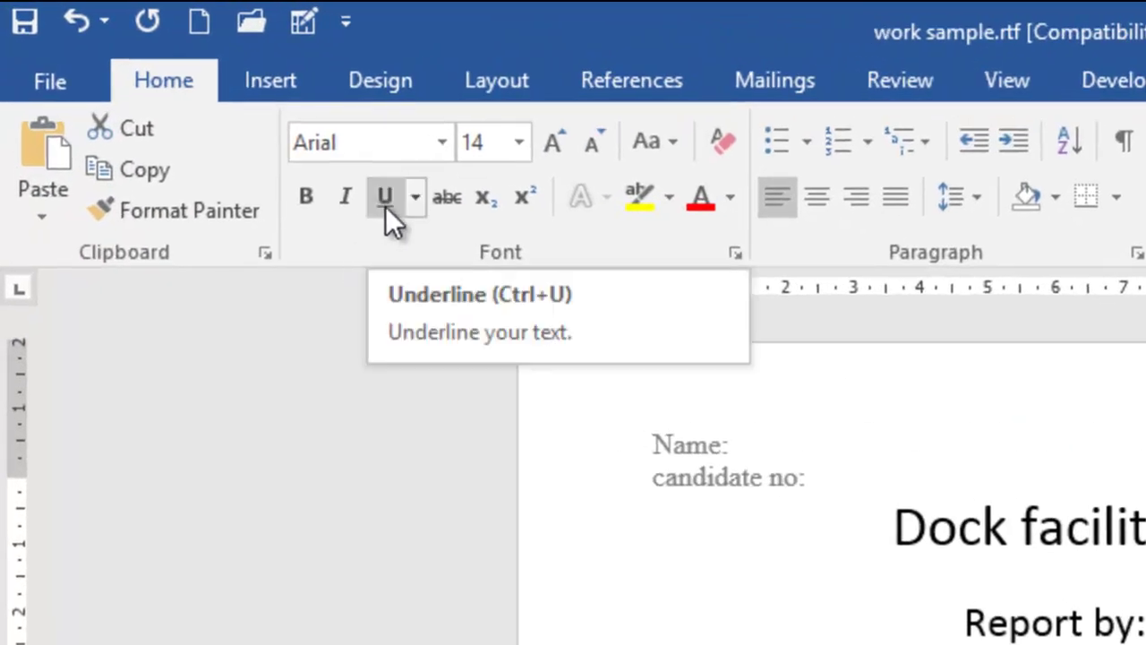
# Toggle underline and italic on the first paragraph, leaving it plain
pyautogui.click(385, 205)
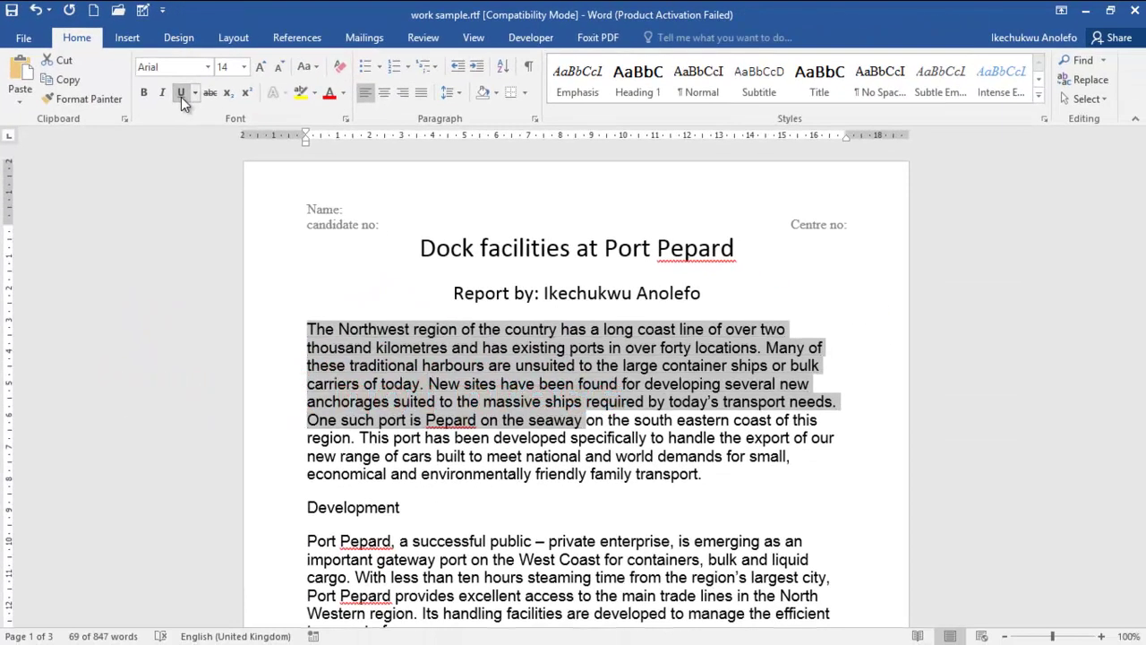
pyautogui.hotkey('ctrl', 'i')
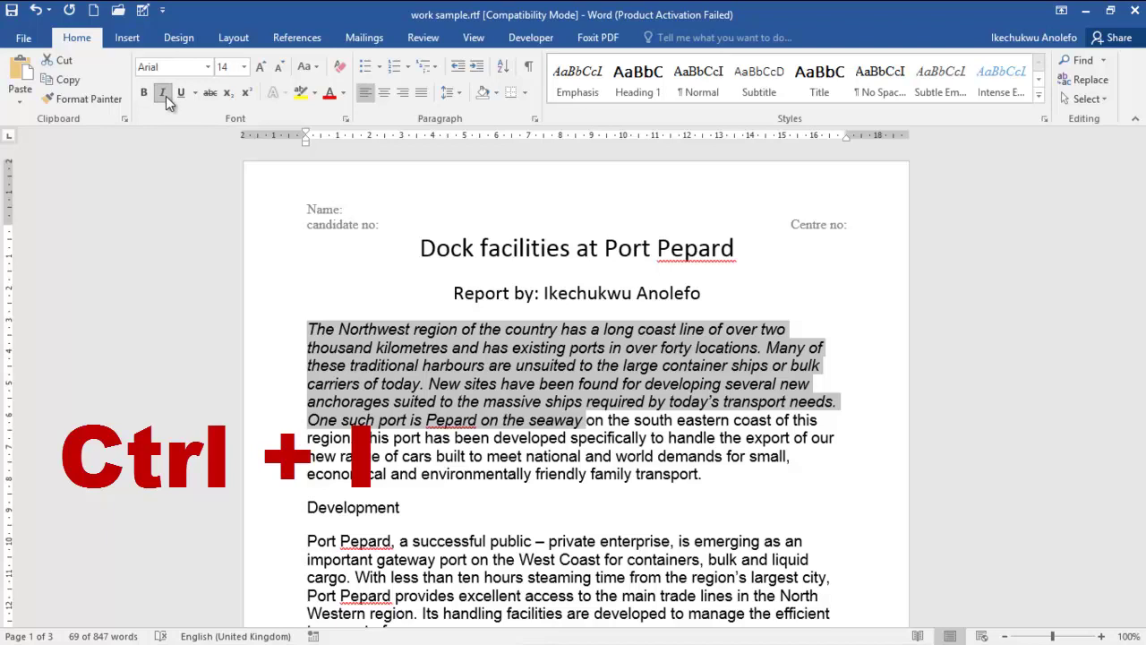
pyautogui.click(165, 96)
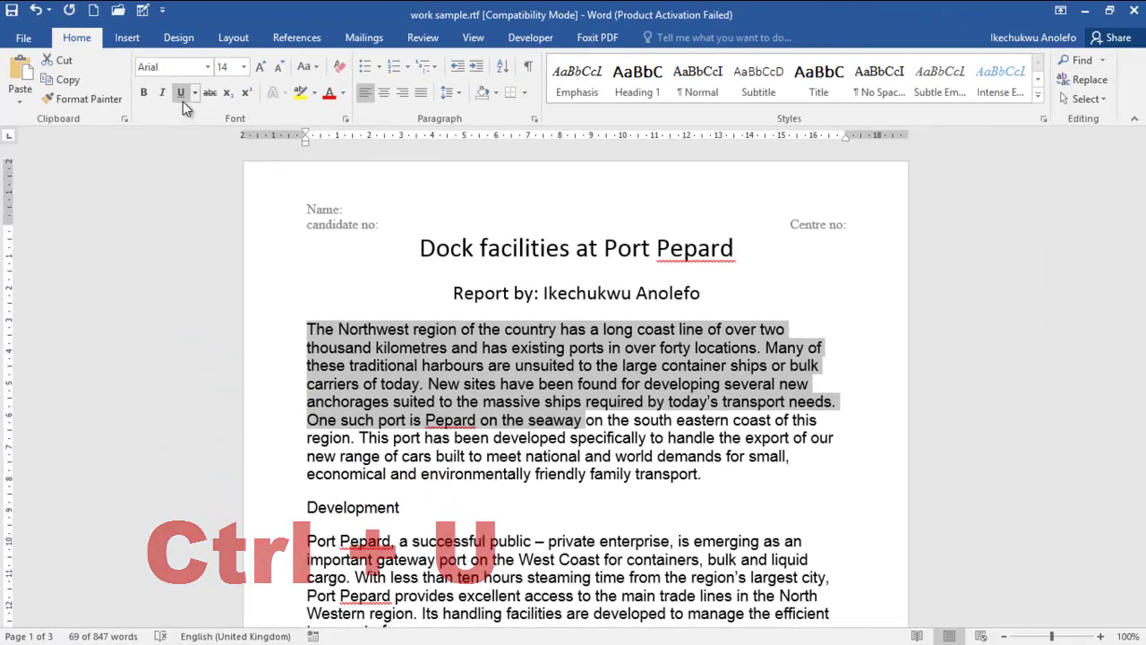
pyautogui.click(183, 101)
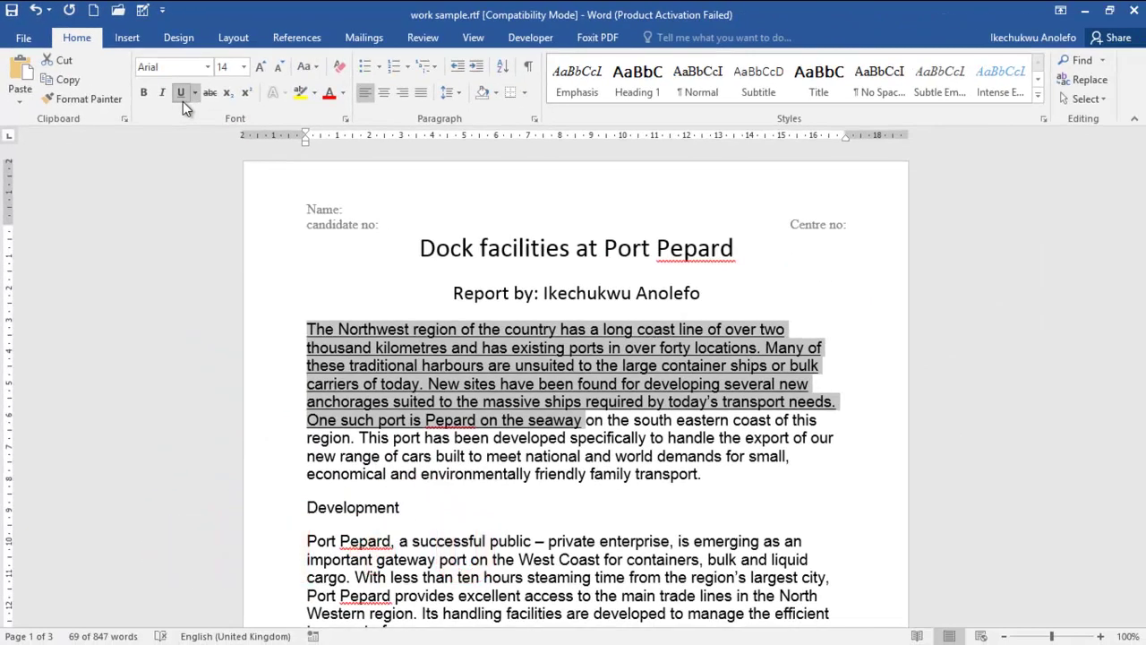
# Underline the title 'Dock facilities at Port Pepard', remove the underline, and deselect it
pyautogui.moveTo(418, 248); pyautogui.dragTo(723, 258)
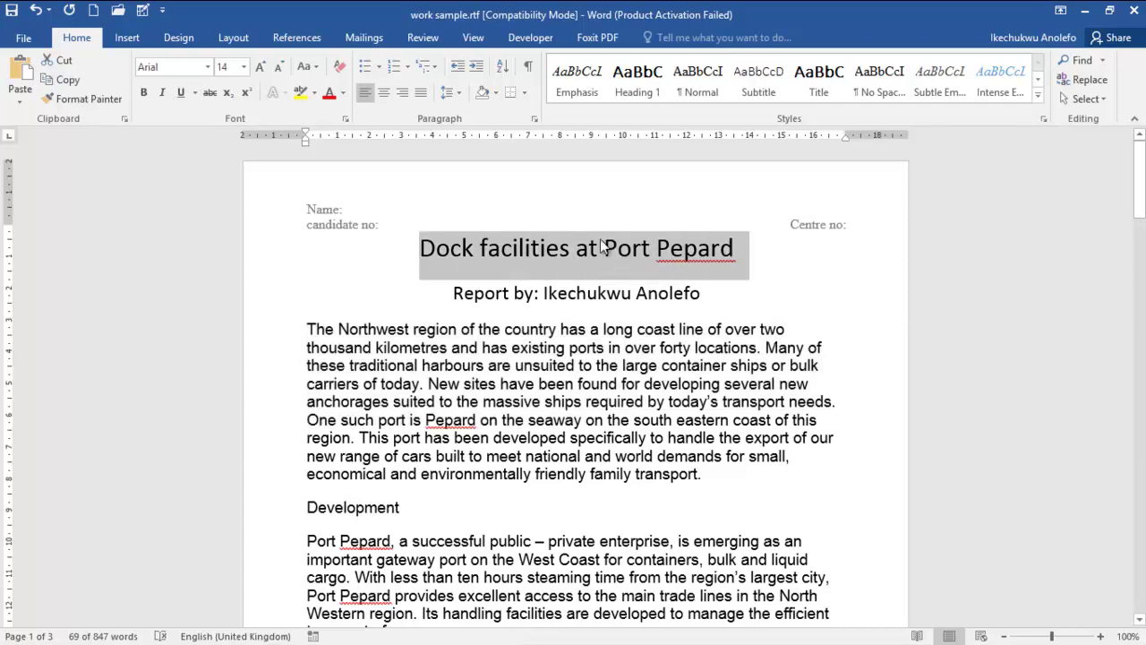
pyautogui.moveTo(722, 258); pyautogui.dragTo(723, 257)
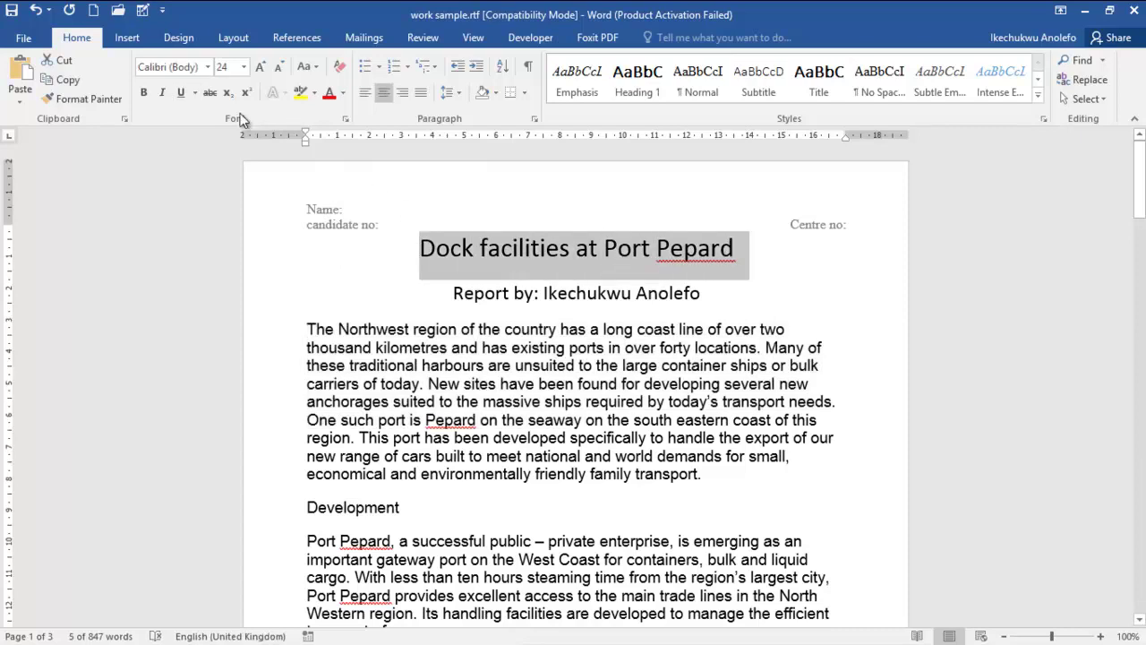
pyautogui.click(177, 95)
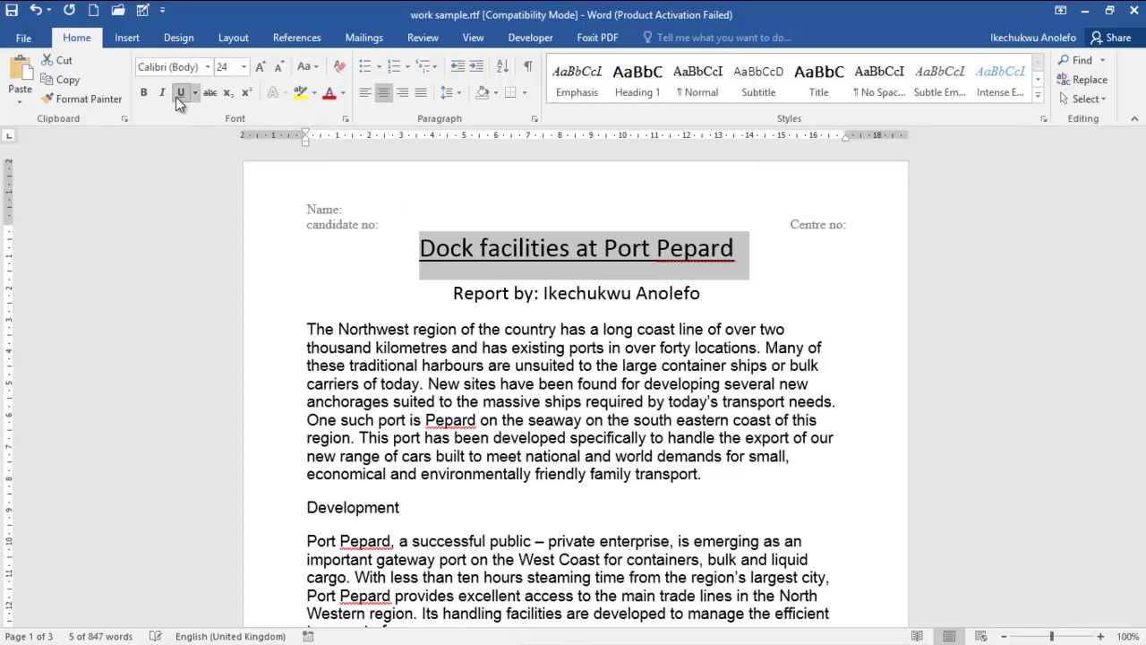
pyautogui.click(177, 95)
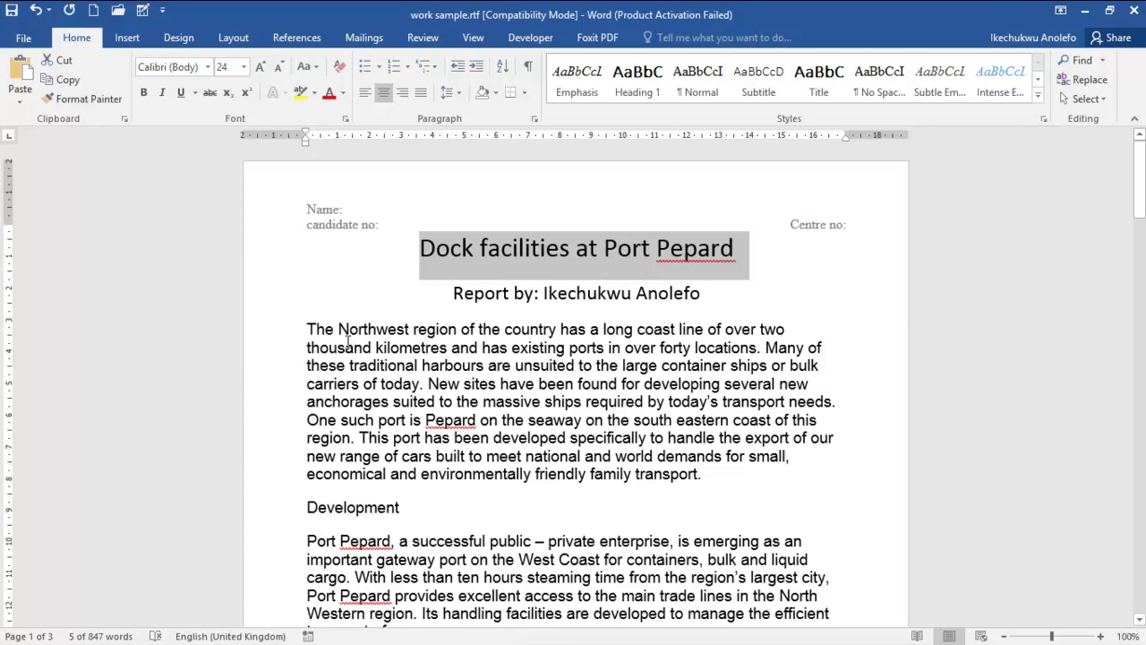
pyautogui.click(374, 385)
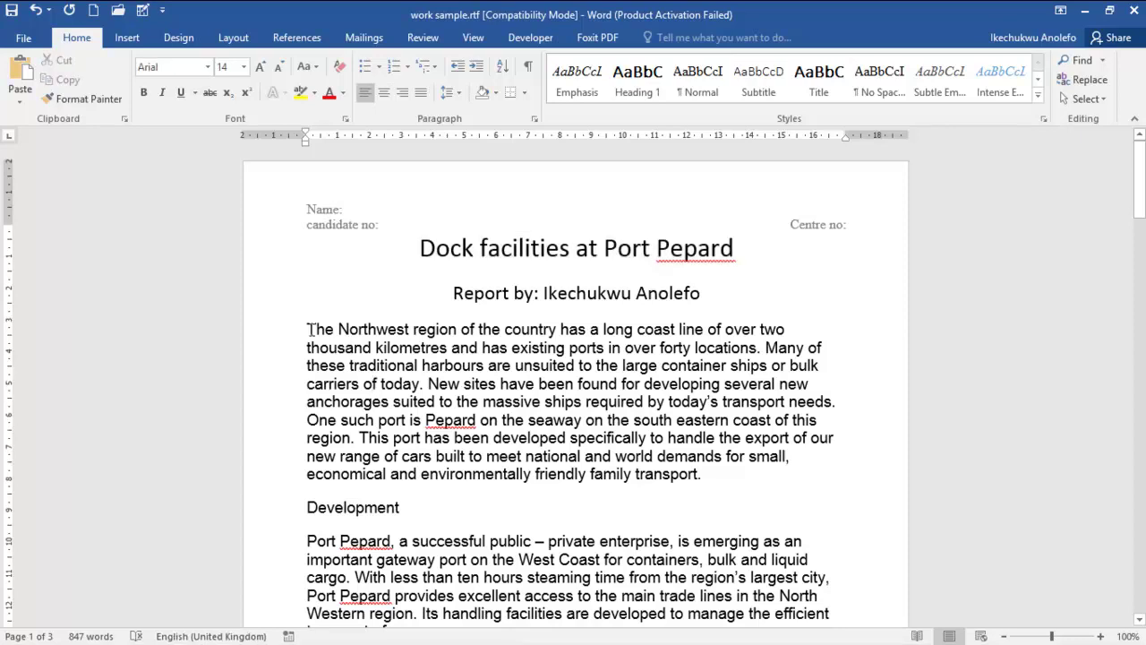
# Enlarge the first paragraph through 'carriers of today.' step by step to 24 pt
pyautogui.moveTo(307, 330); pyautogui.dragTo(424, 387)
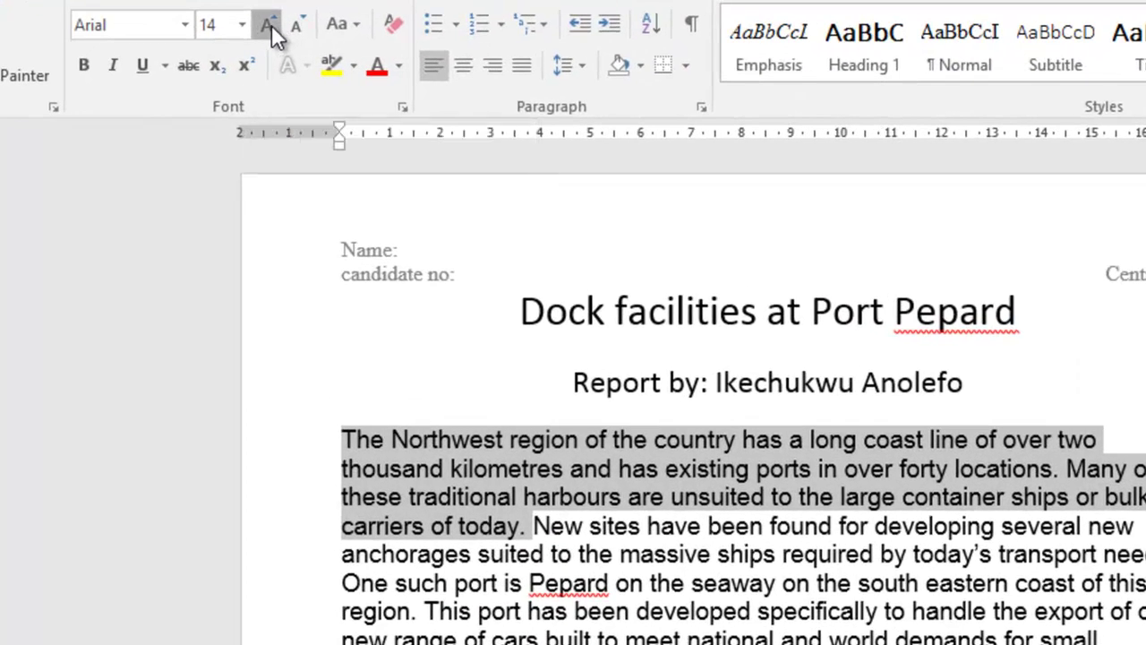
pyautogui.click(271, 25)
pyautogui.click(272, 25)
pyautogui.click(271, 25)
pyautogui.click(271, 25)
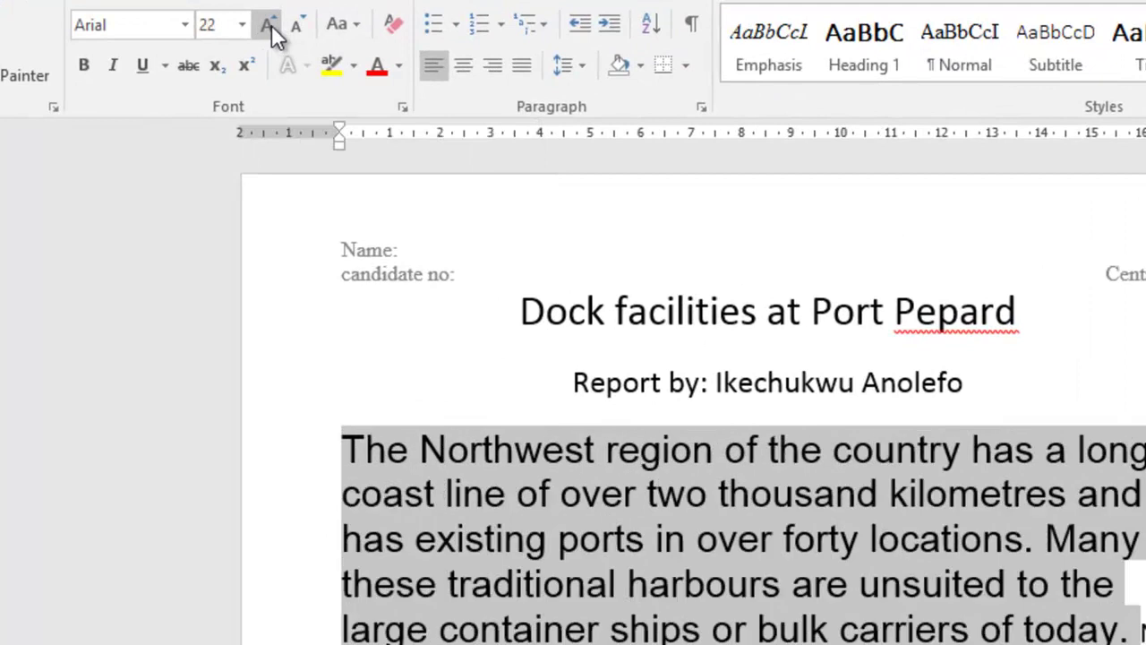
pyautogui.click(271, 25)
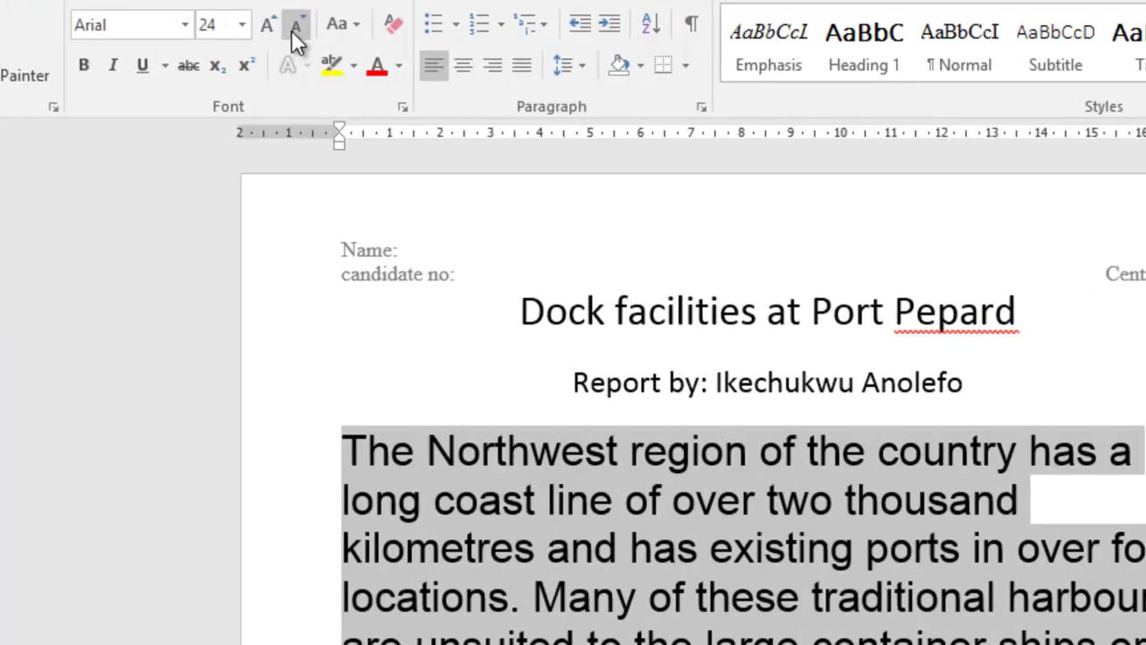
# Shrink the paragraph back to 14 pt and place the cursor at the byline's end
pyautogui.click(292, 29)
pyautogui.click(293, 29)
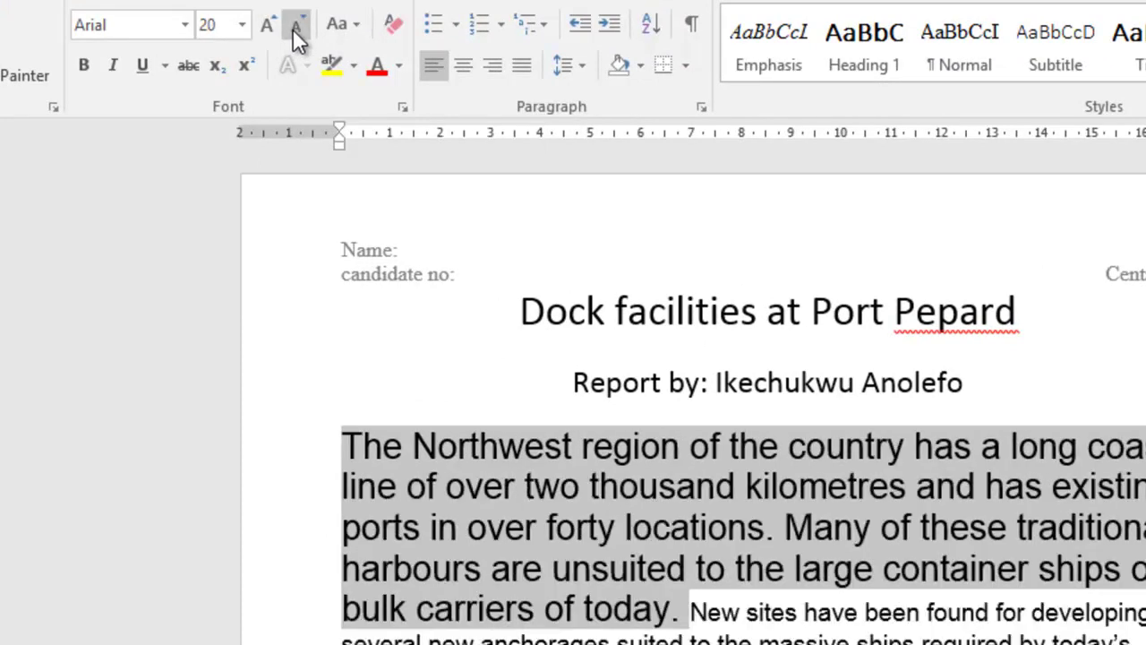
pyautogui.click(293, 29)
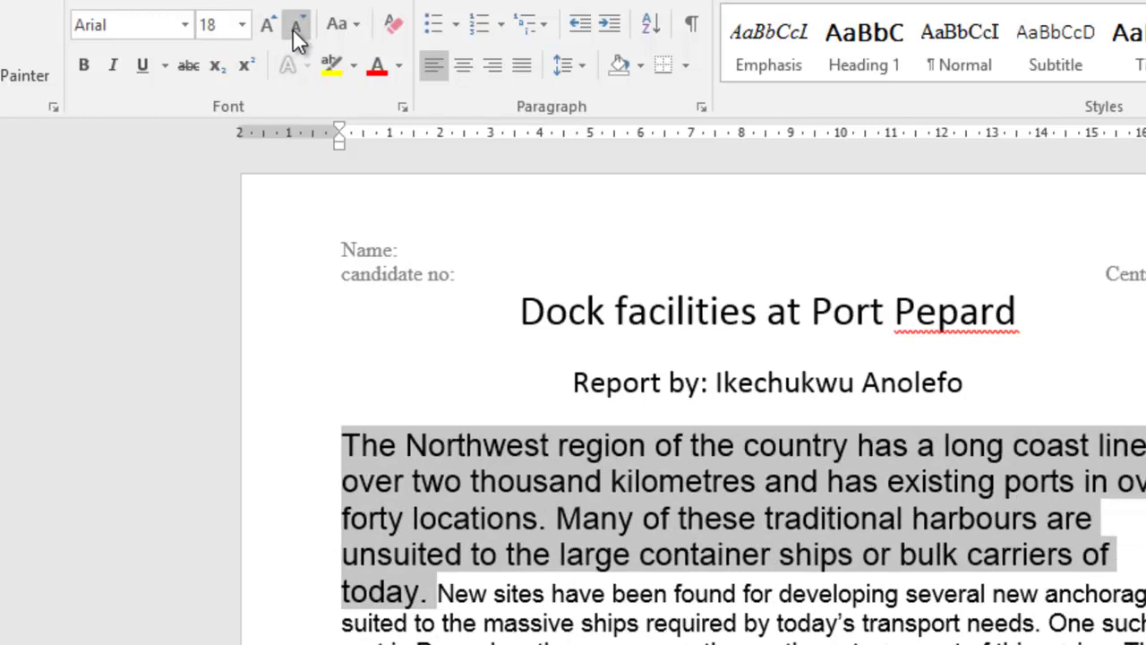
pyautogui.click(293, 29)
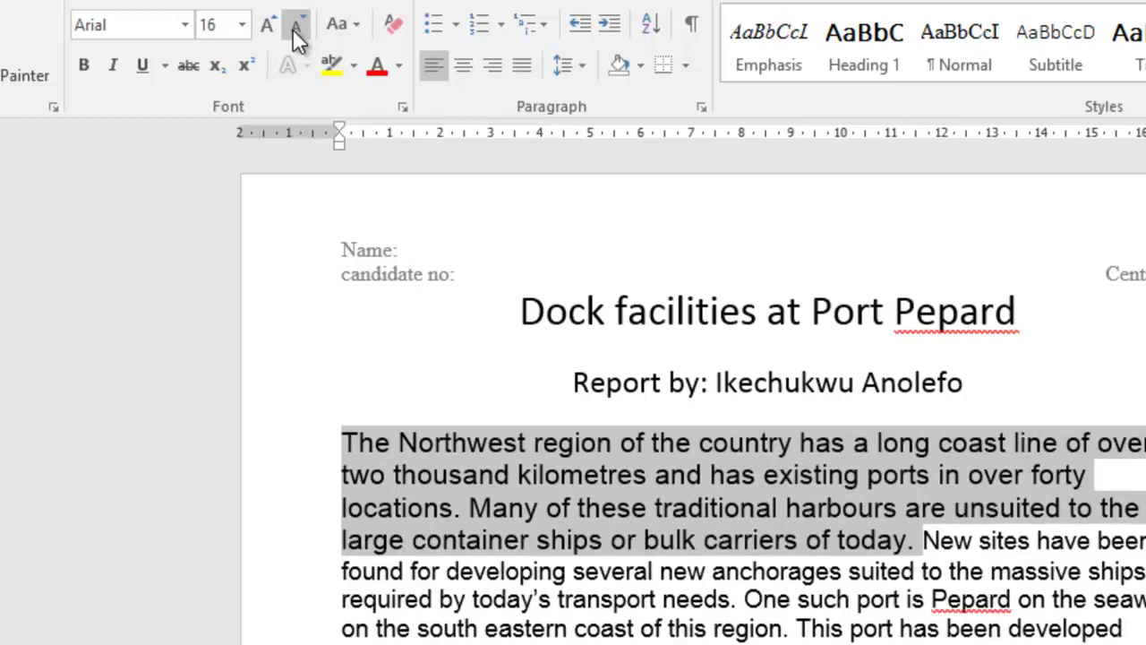
pyautogui.click(293, 29)
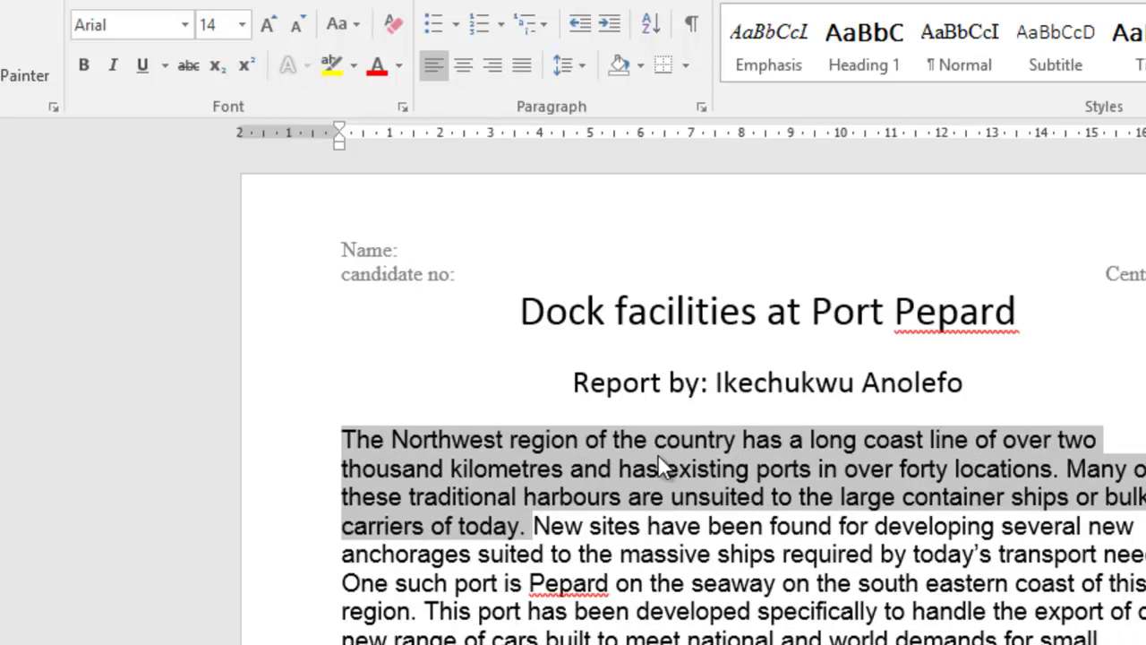
pyautogui.click(967, 394)
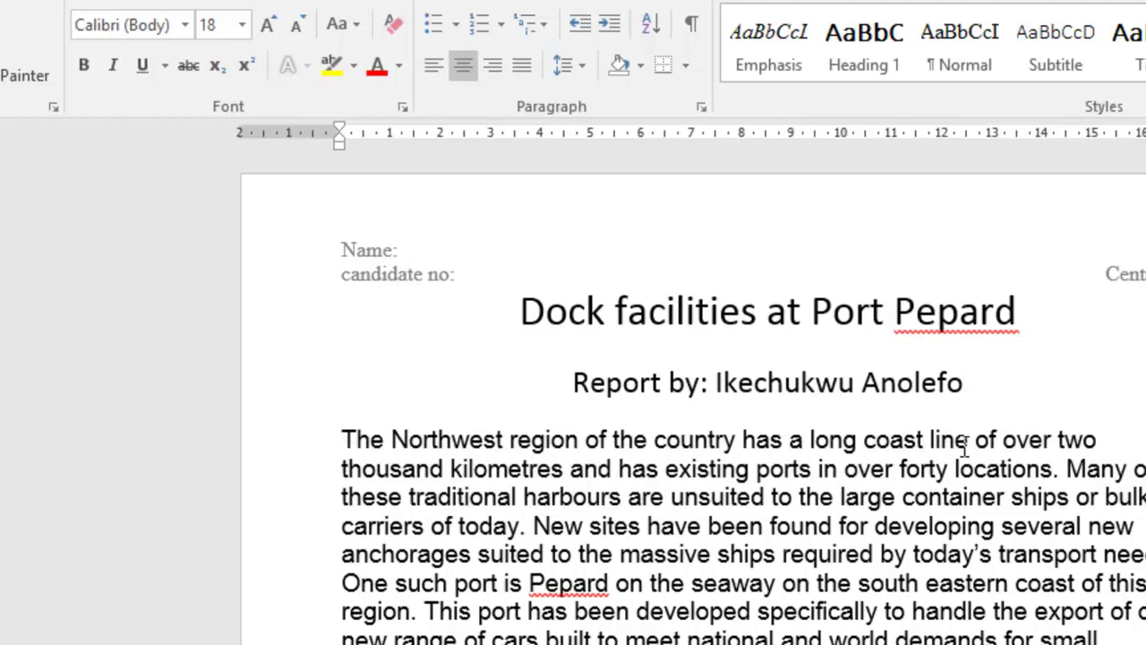
pyautogui.press('Return')
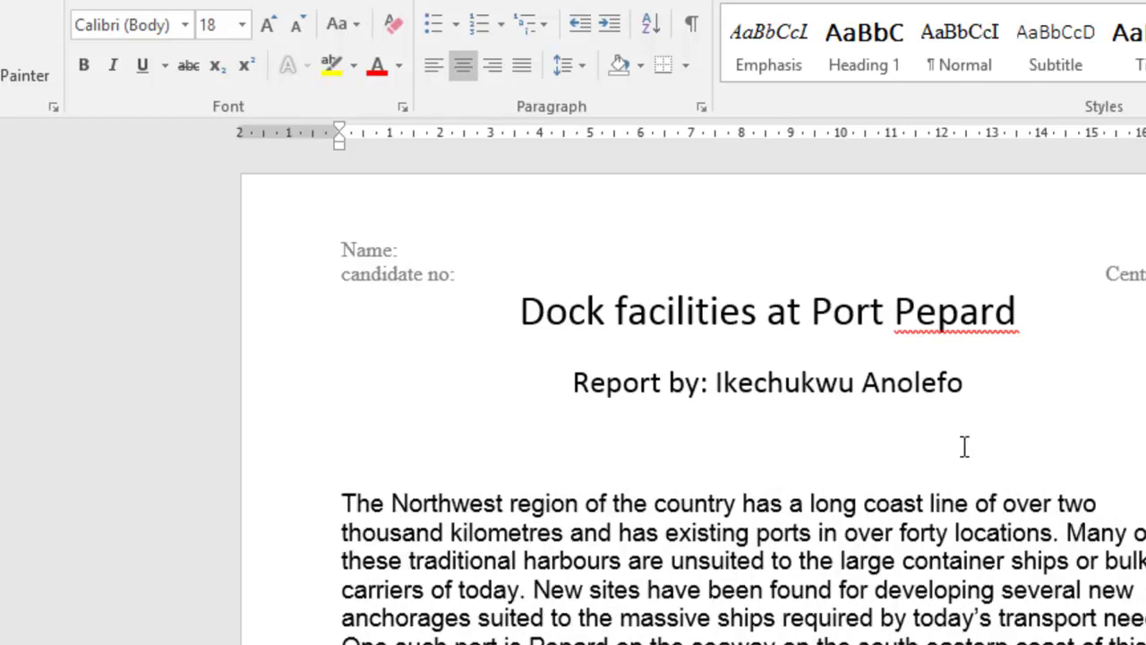
pyautogui.write('j')
pyautogui.press('BackSpace')
pyautogui.write('X')
pyautogui.write('2')
pyautogui.moveTo(791, 451); pyautogui.dragTo(774, 448)
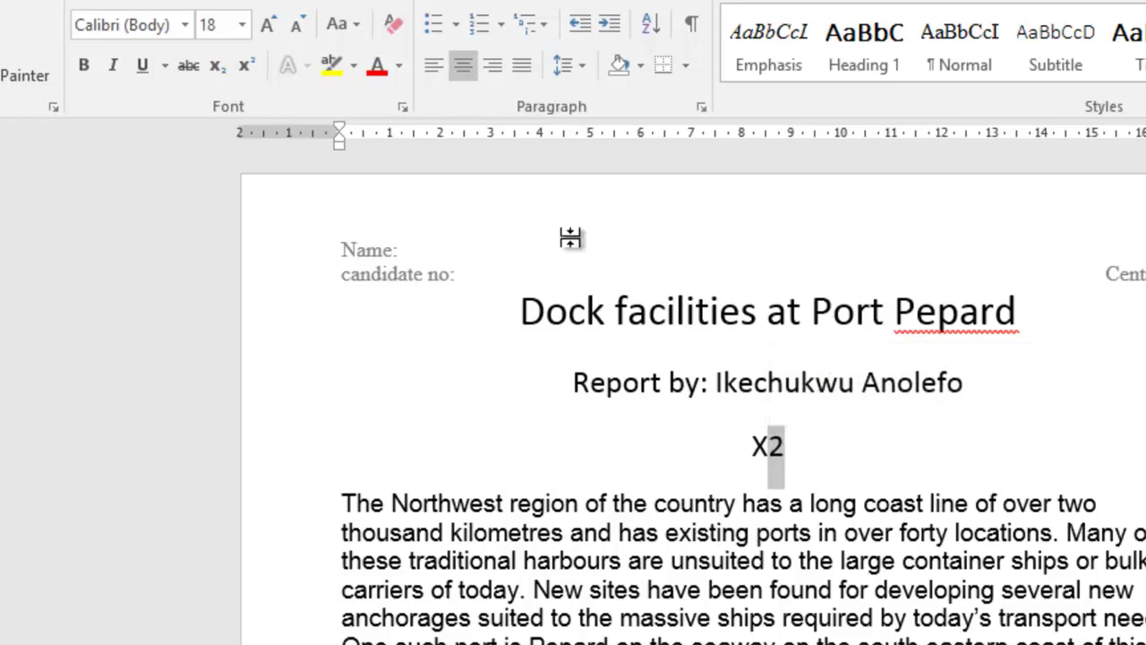
pyautogui.click(219, 65)
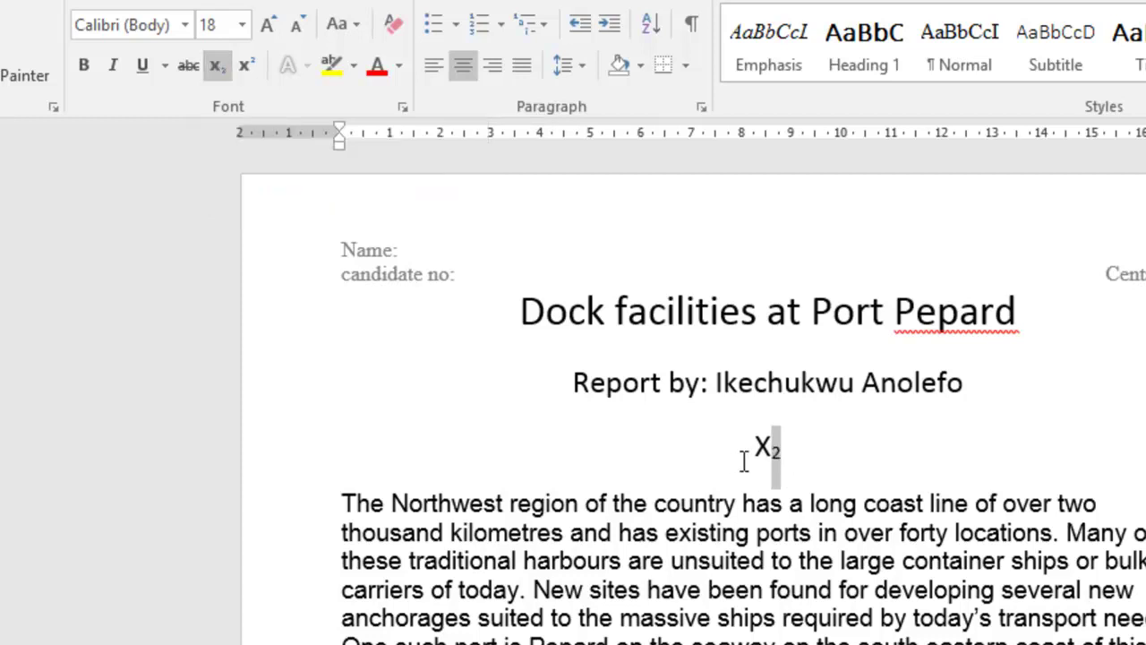
pyautogui.click(247, 65)
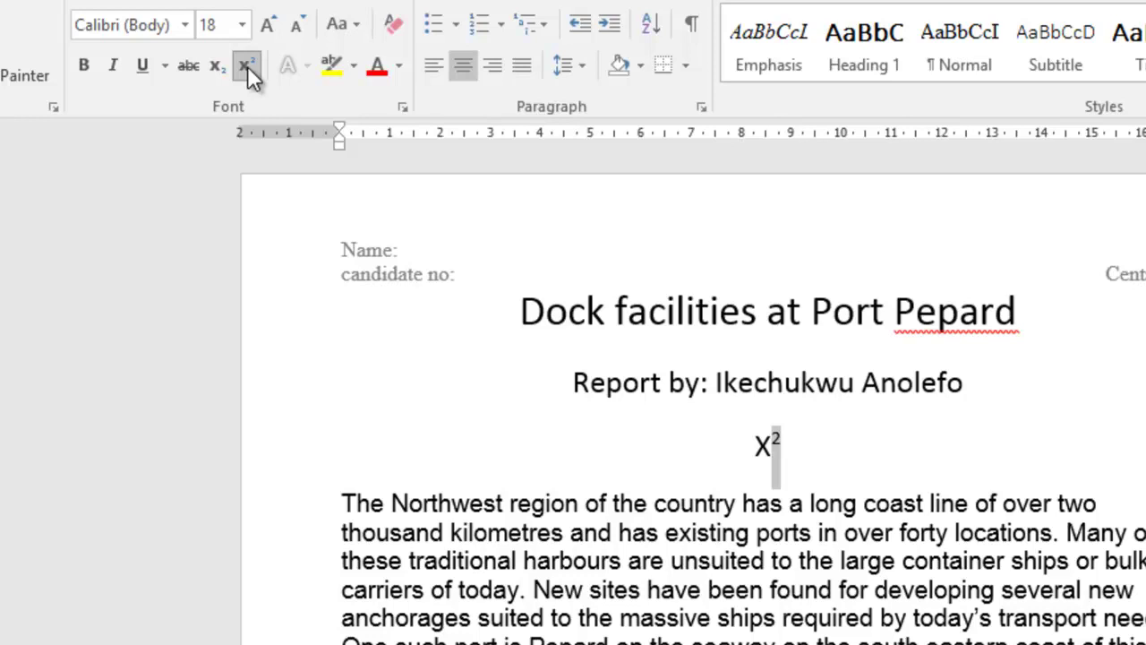
pyautogui.tripleClick(757, 447)
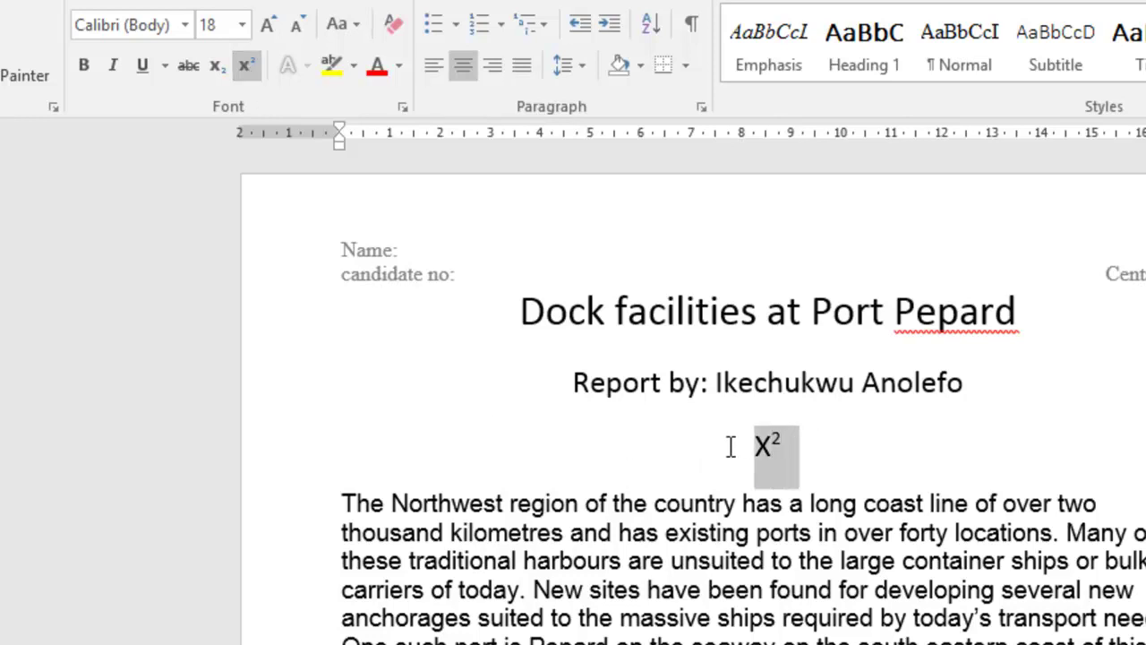
pyautogui.press('Delete')
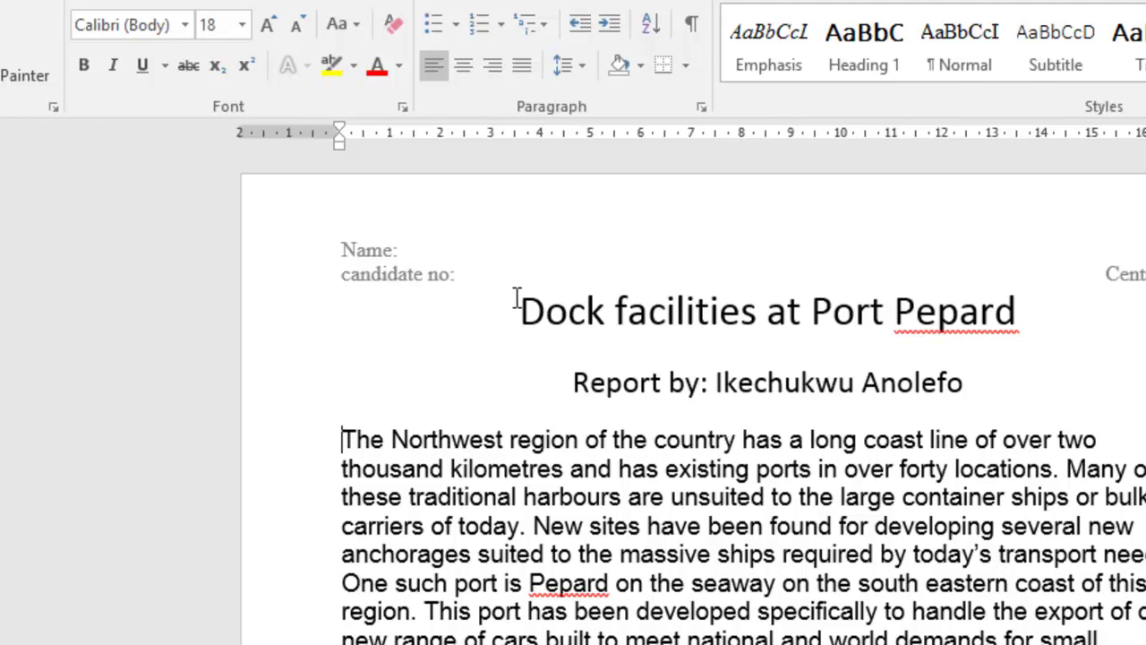
pyautogui.moveTo(522, 311); pyautogui.dragTo(988, 343)
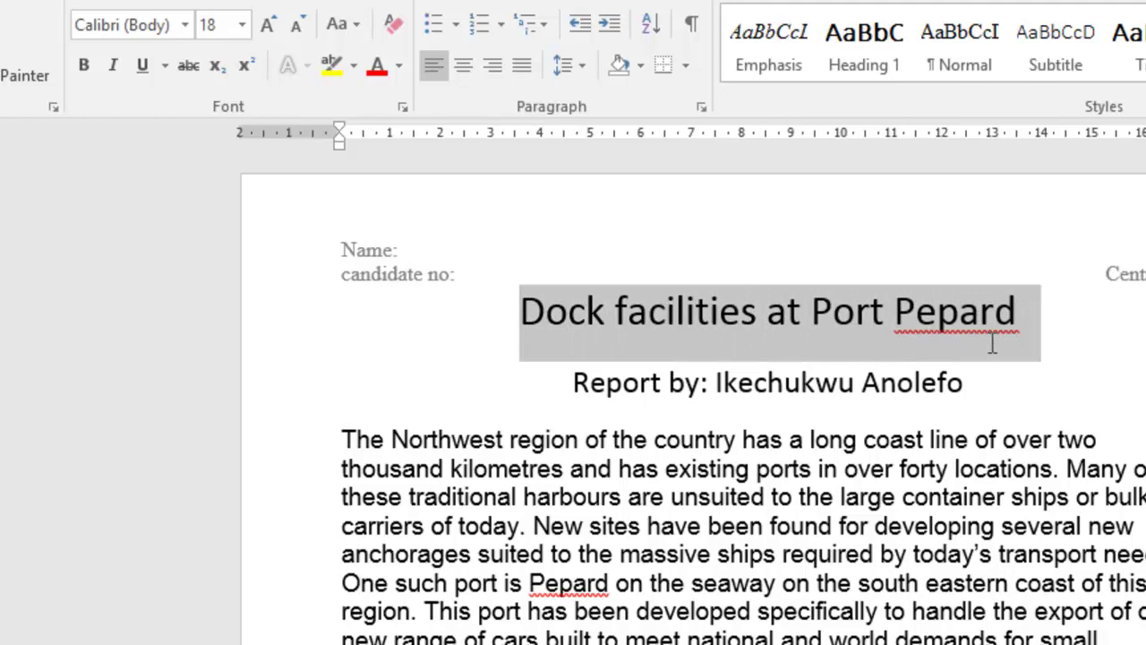
pyautogui.moveTo(990, 341); pyautogui.dragTo(989, 341)
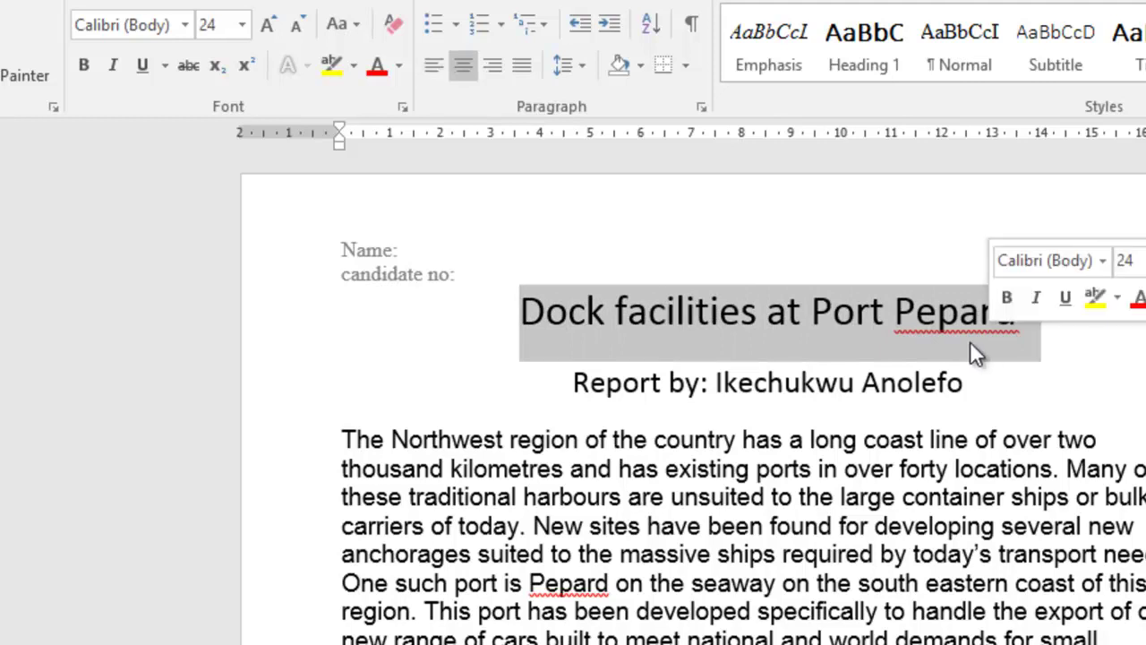
pyautogui.click(359, 30)
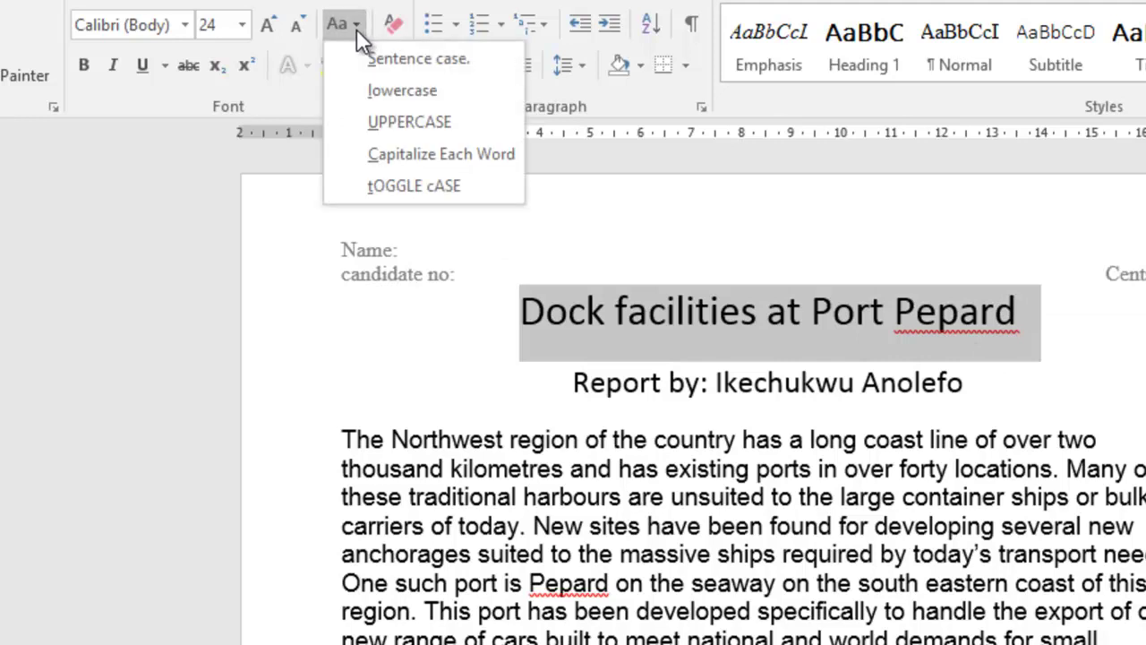
pyautogui.click(257, 211)
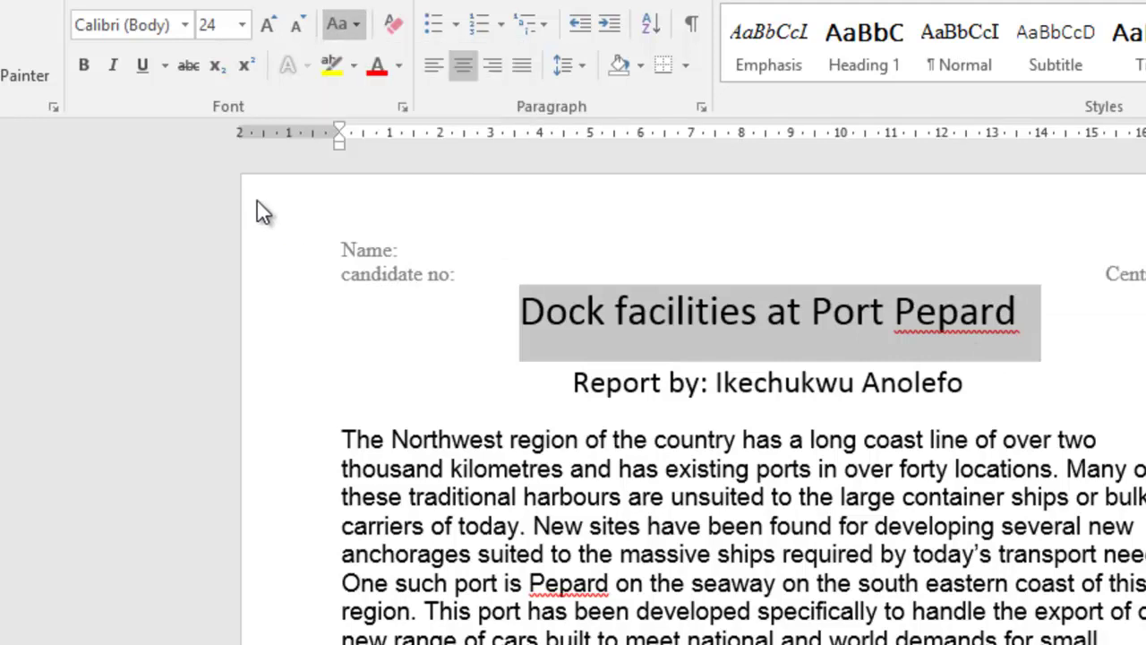
pyautogui.click(359, 26)
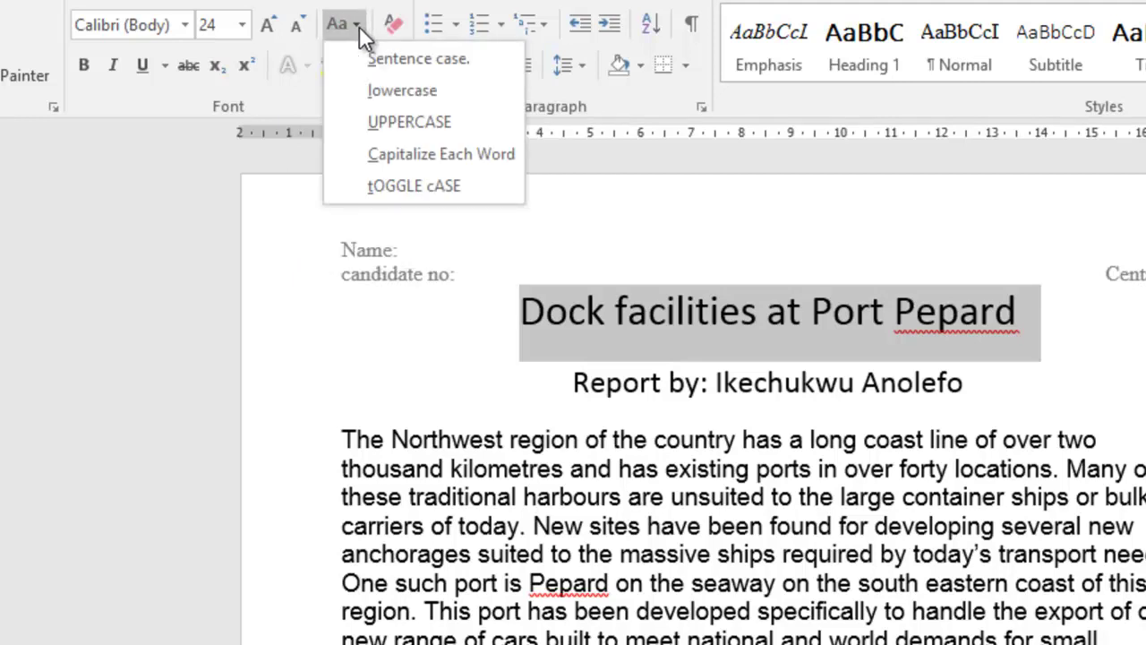
pyautogui.click(362, 124)
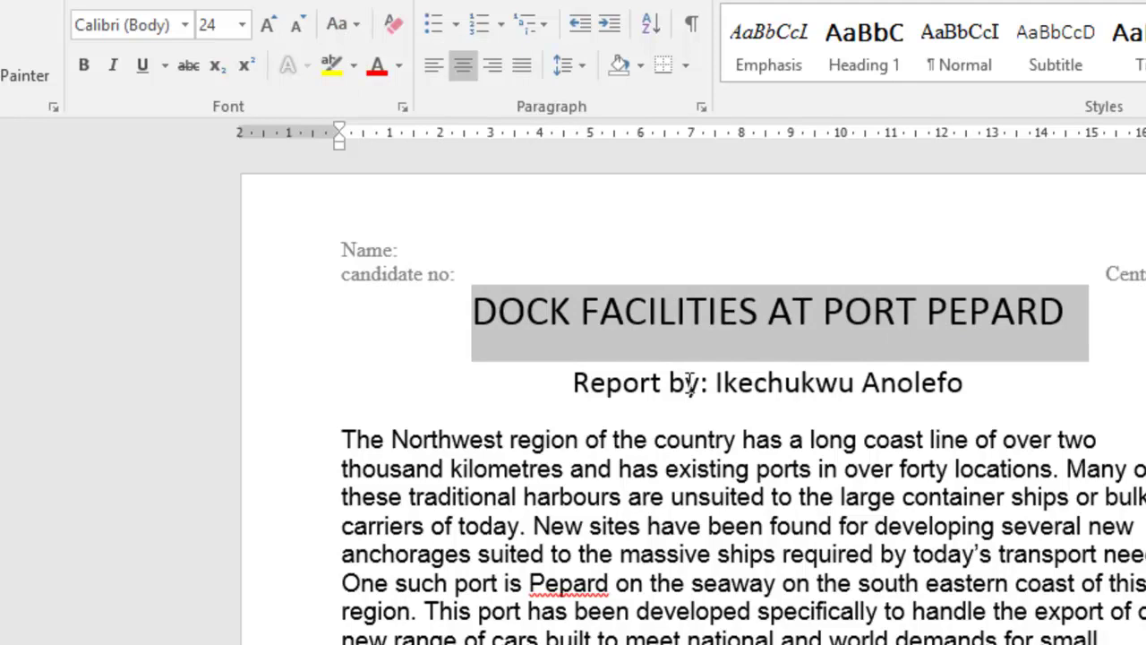
pyautogui.hotkey('ctrl', 'z')
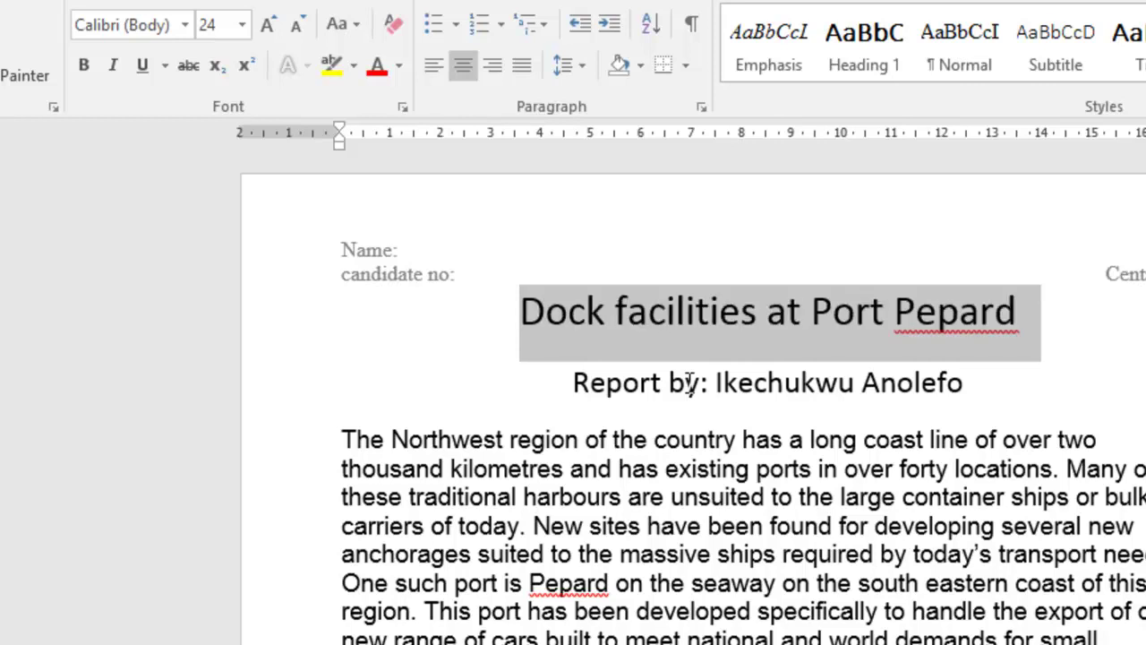
pyautogui.click(348, 25)
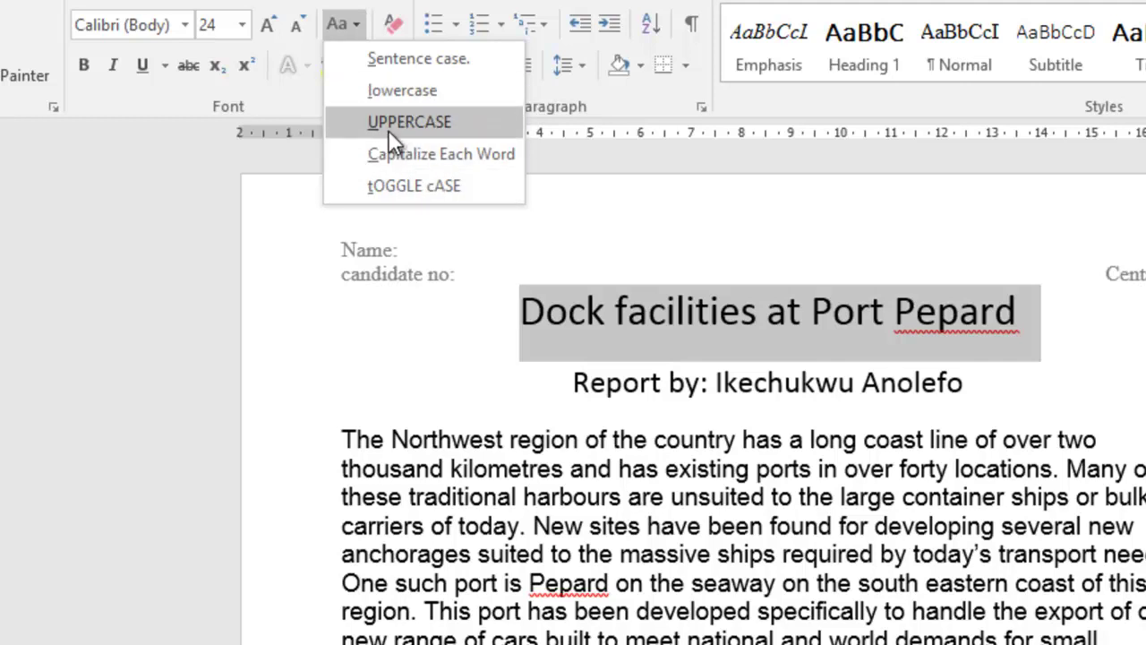
pyautogui.click(279, 306)
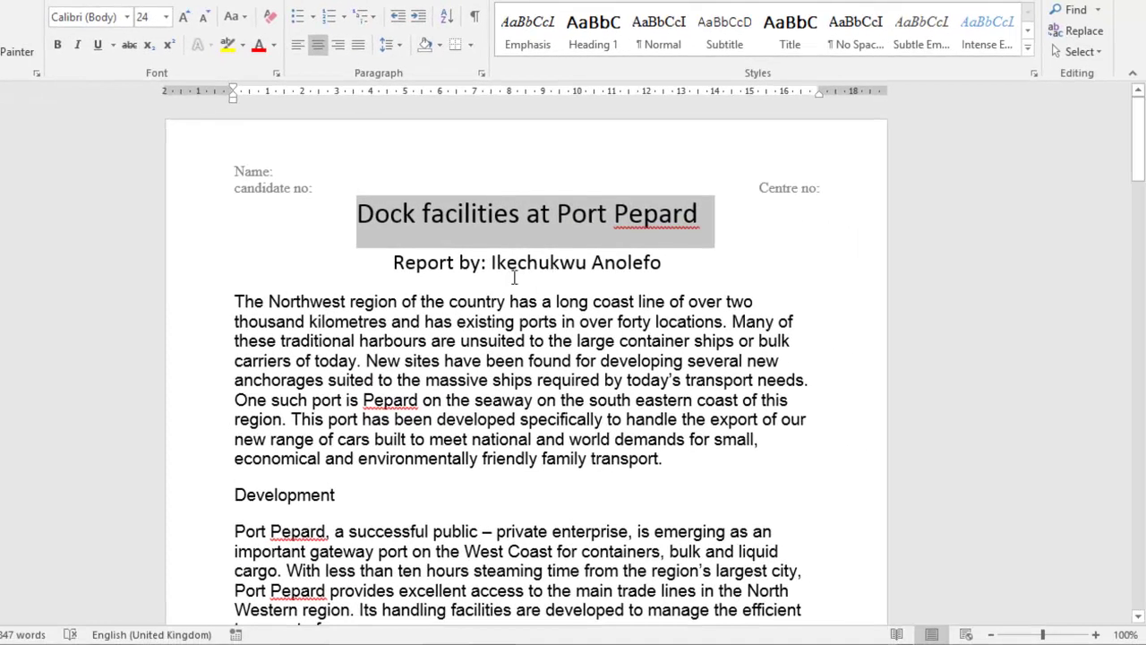
# Make the 'Report by' byline italic and underlined, and align it right
pyautogui.click(516, 268)
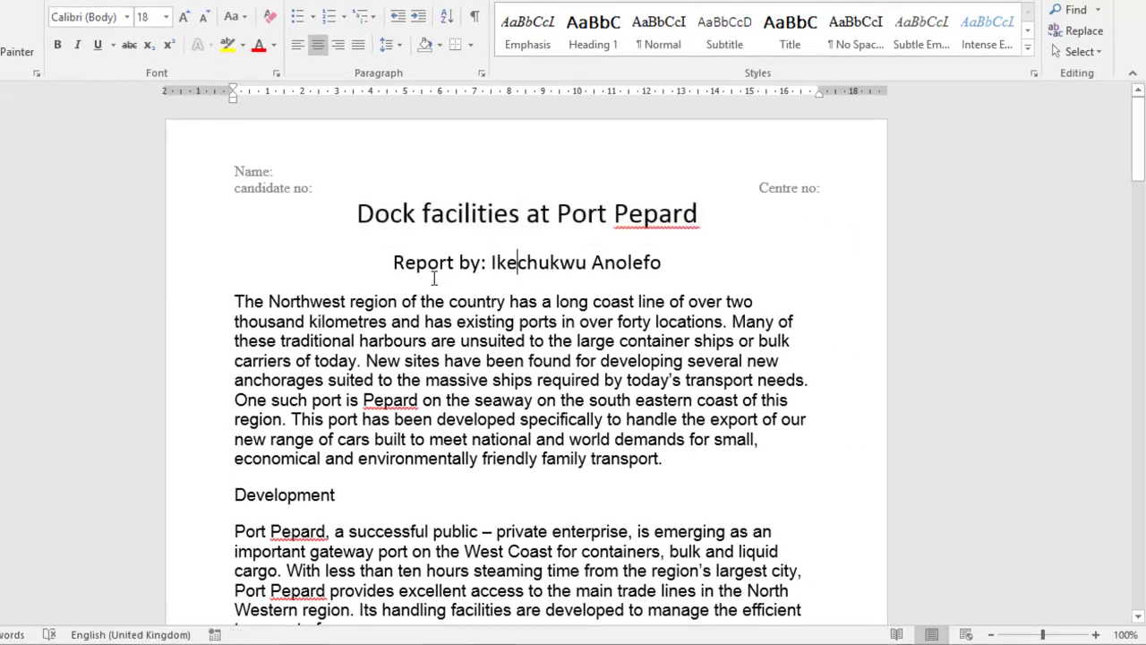
pyautogui.moveTo(394, 264); pyautogui.dragTo(641, 273)
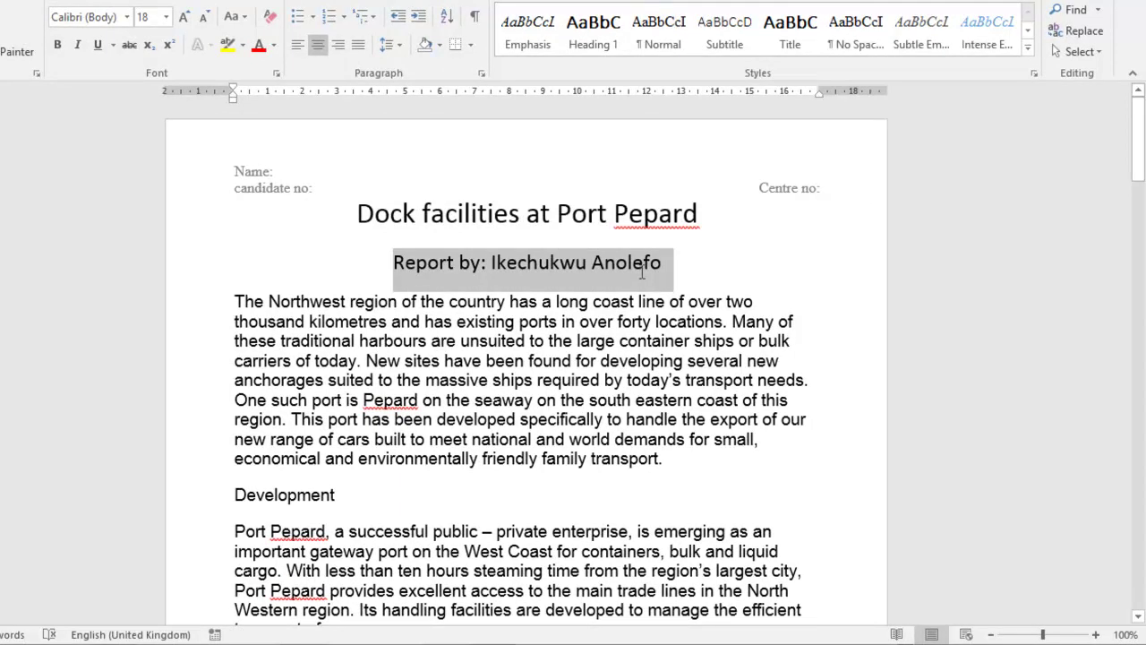
pyautogui.click(79, 46)
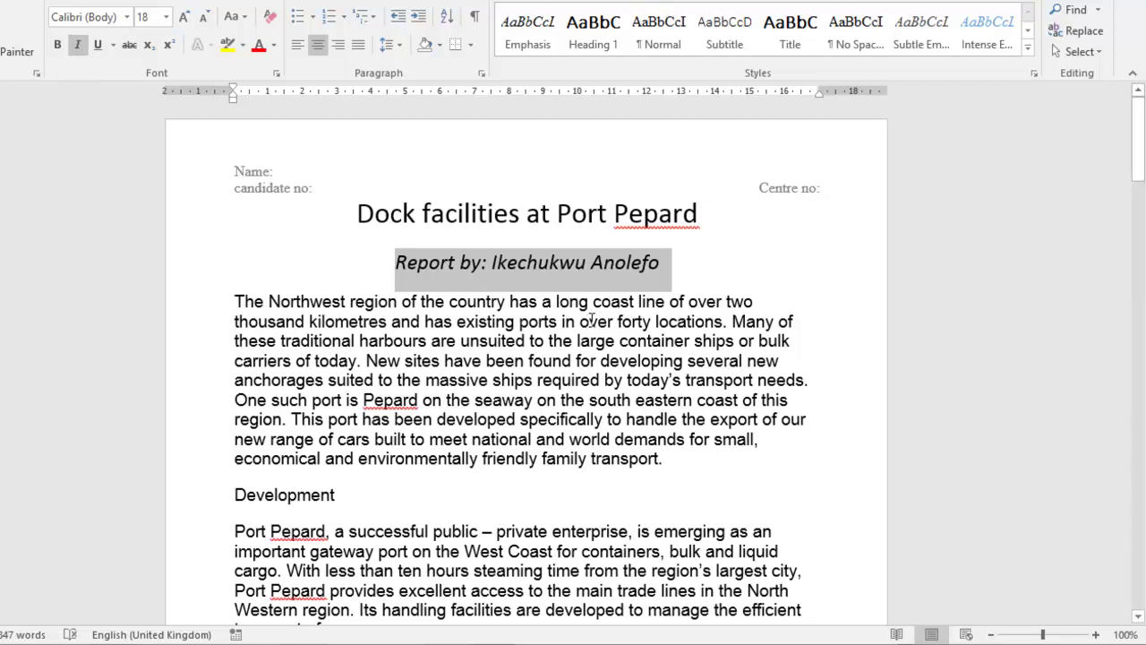
pyautogui.click(98, 46)
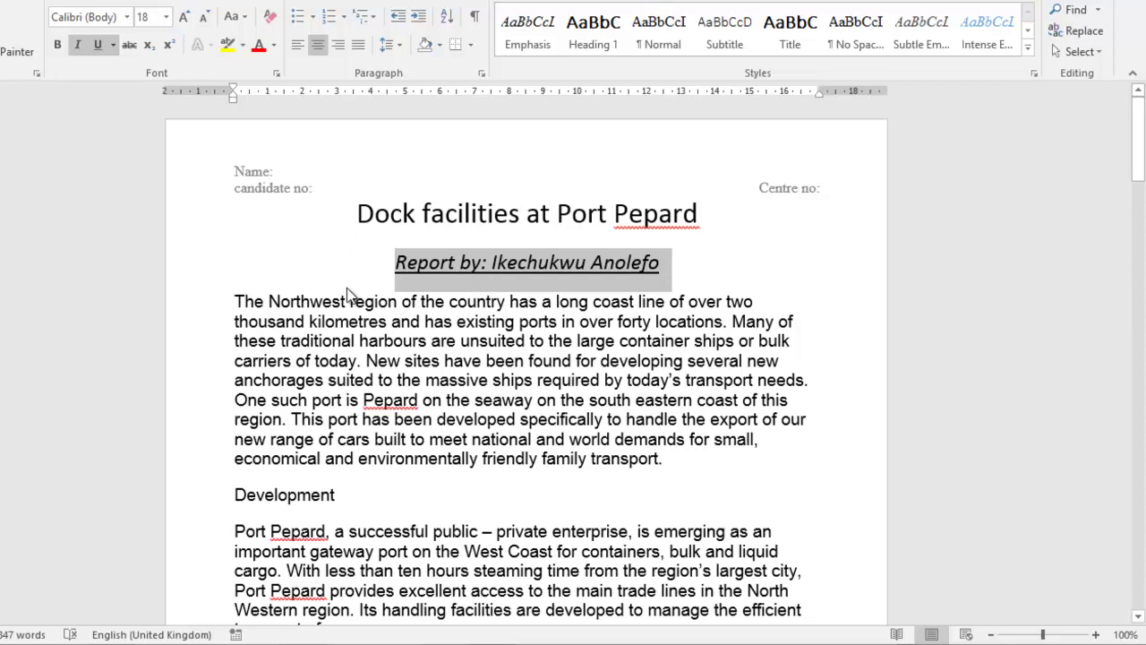
pyautogui.click(340, 48)
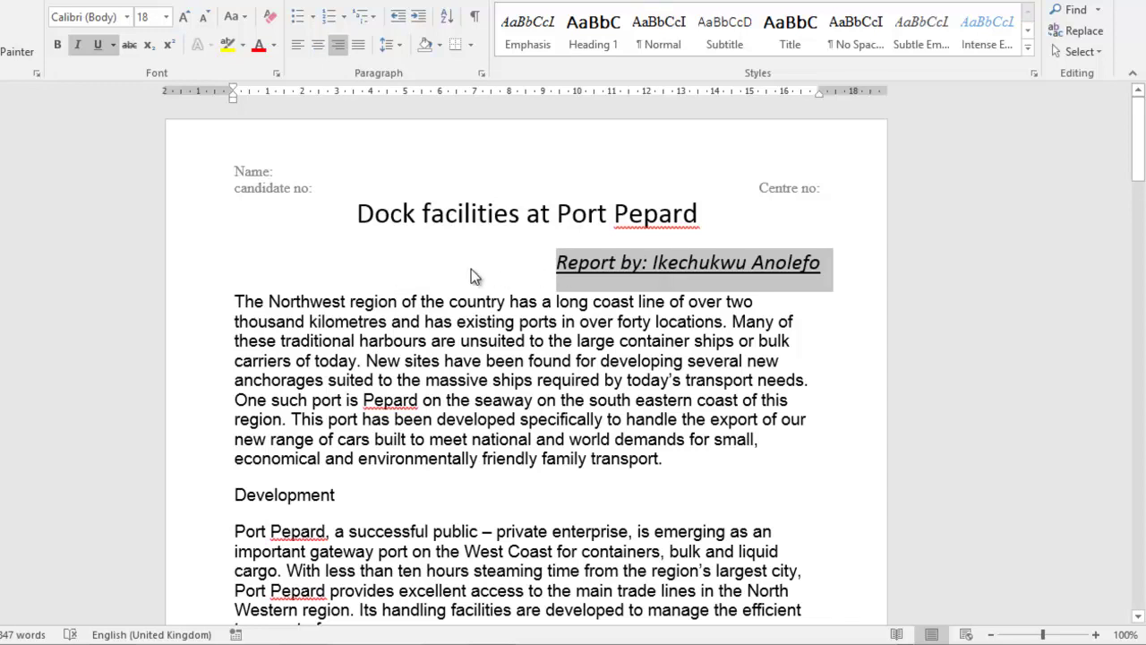